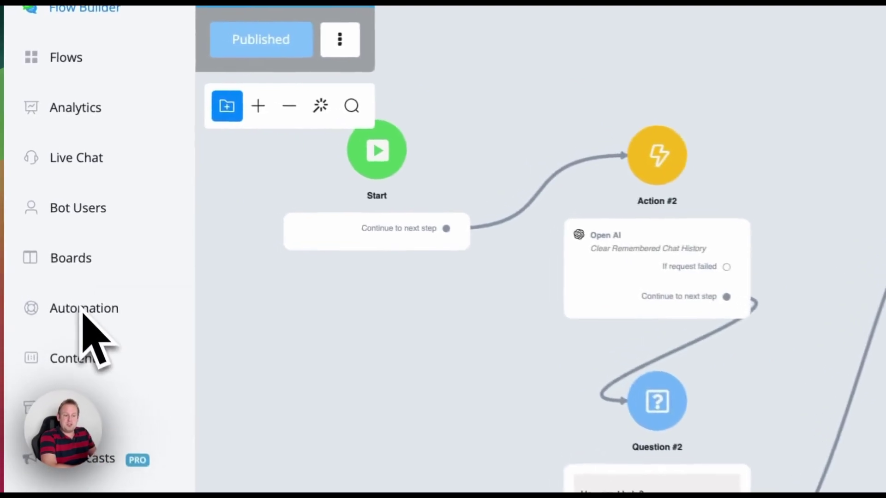
Open the Appointment_booking intent under Automation > Intents (Functions) to view its Date, Time and description parameters.
click(42, 205)
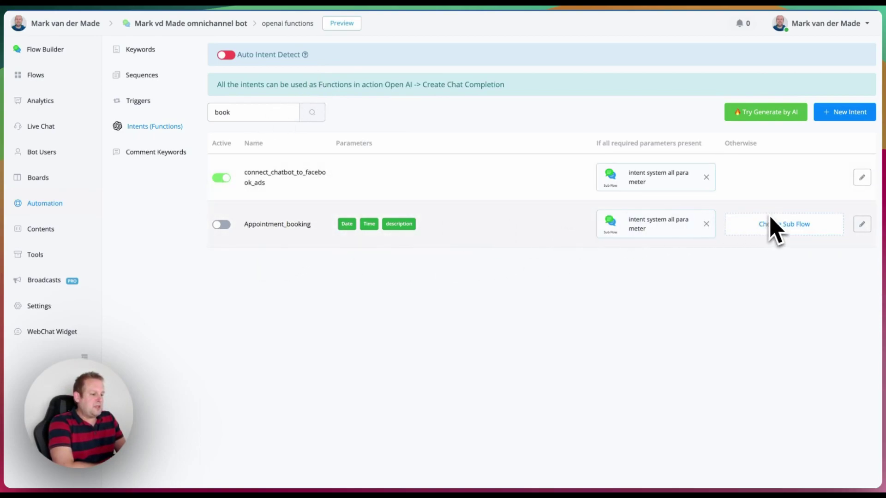
click(862, 224)
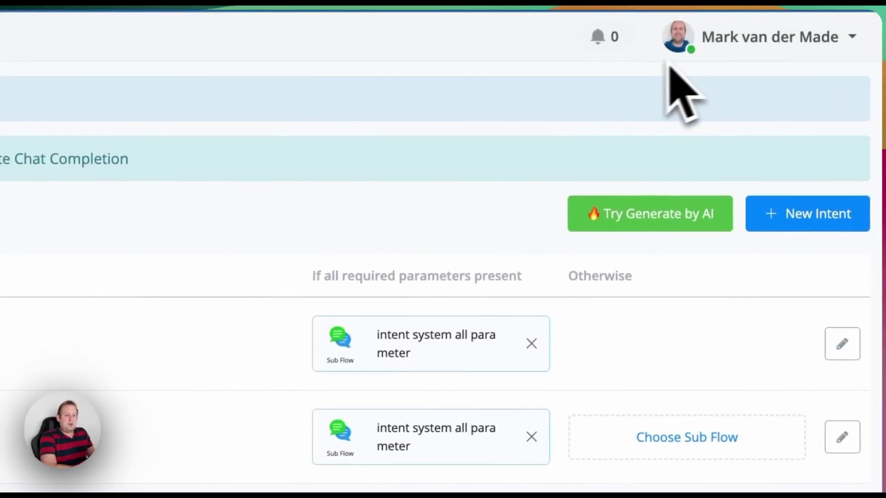
Return to the 'openai functions' flow canvas, bring its opening steps into view, and select the OpenAI action.
click(54, 114)
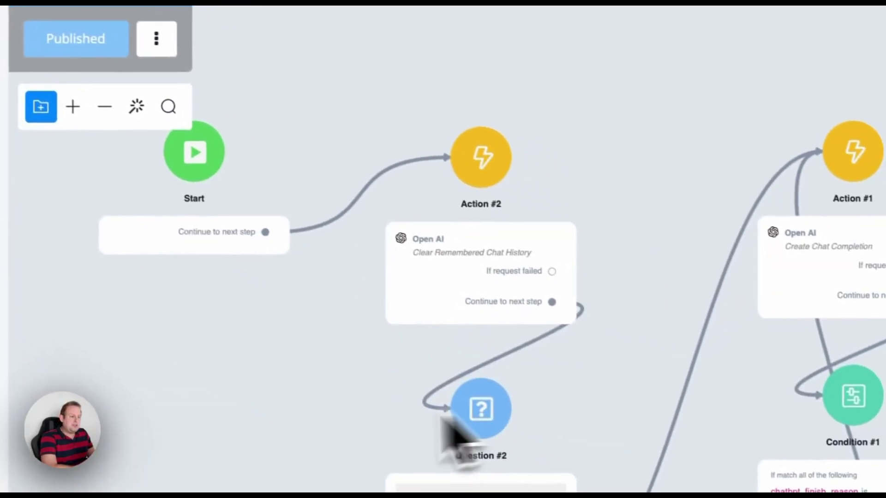
drag(475, 405, 366, 283)
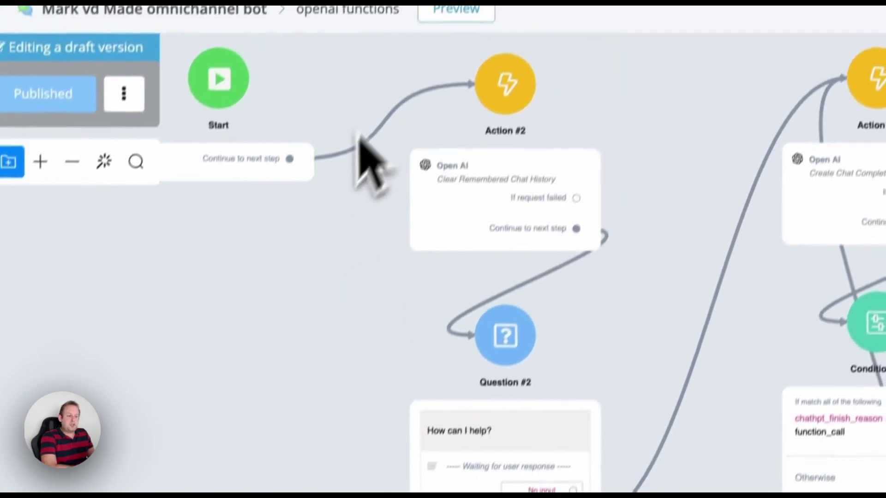
click(490, 162)
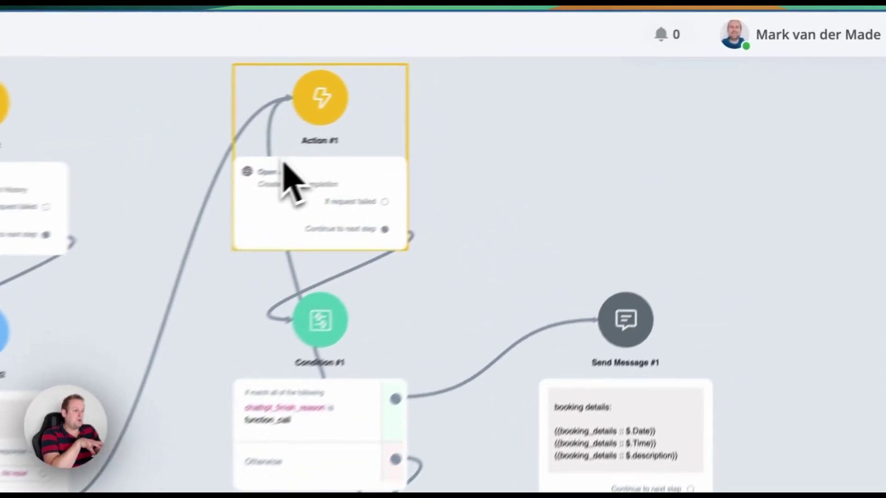
Open Action #1's Create Chat Completion settings showing gpt-4, the Appointment_booking function and temperature 0.4.
click(535, 103)
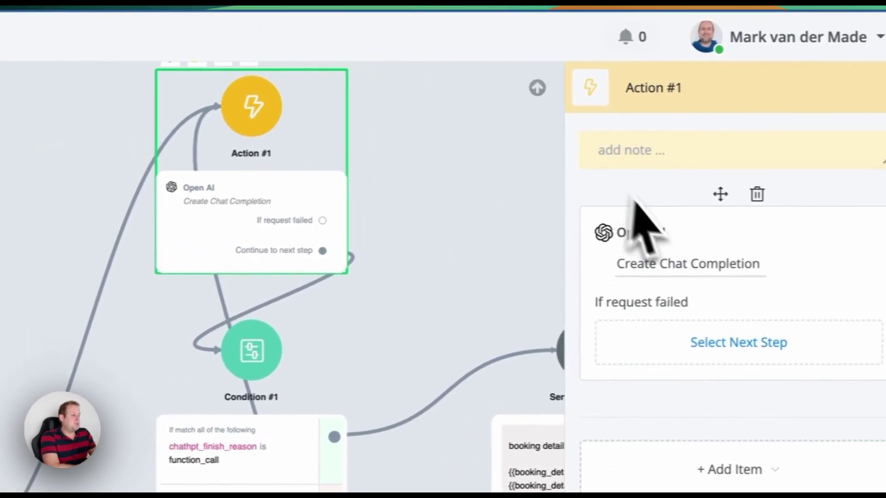
click(620, 261)
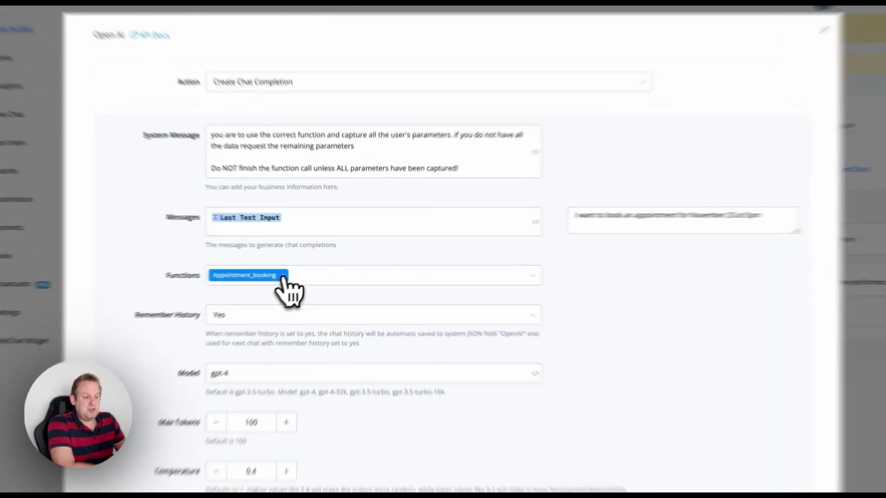
click(283, 276)
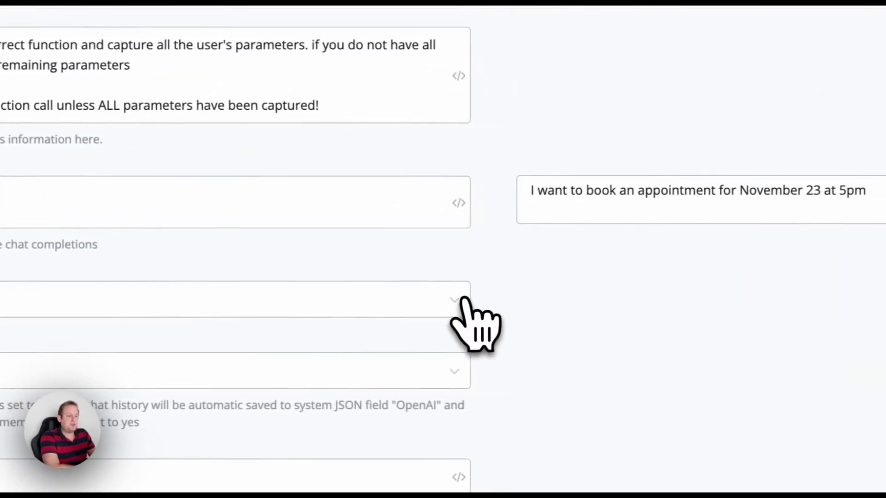
click(463, 299)
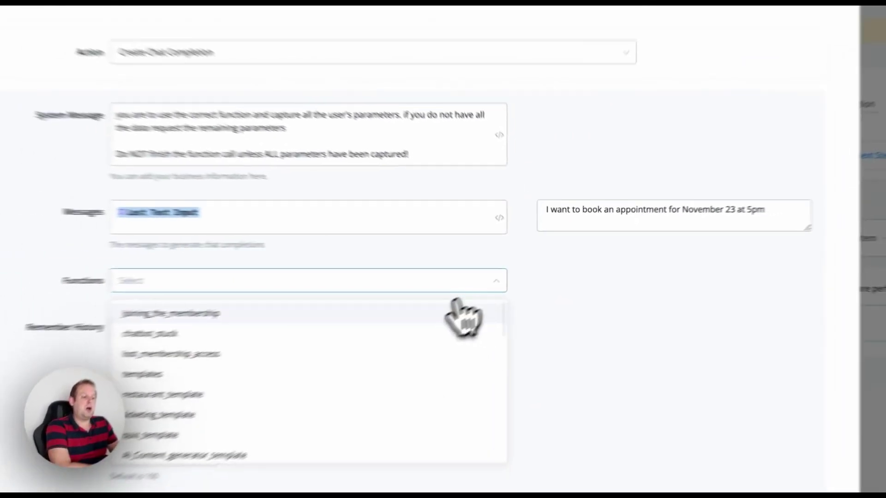
scroll(324, 395, down, 5)
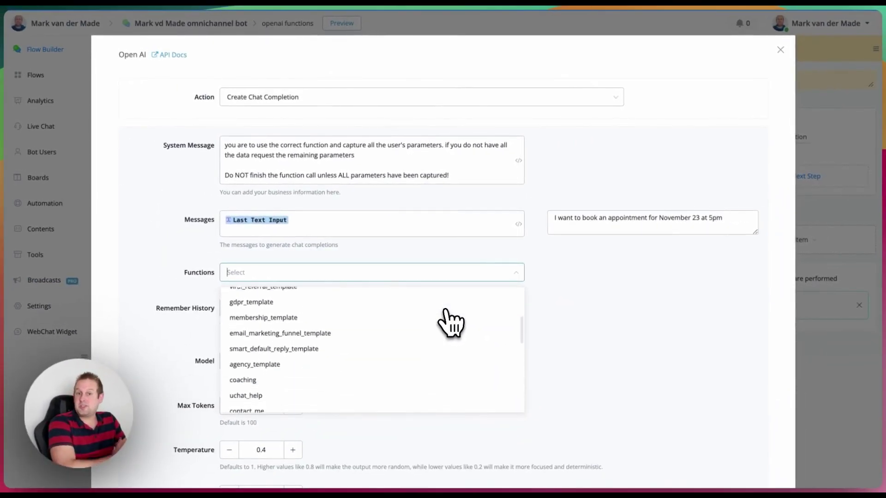
scroll(445, 318, down, 10)
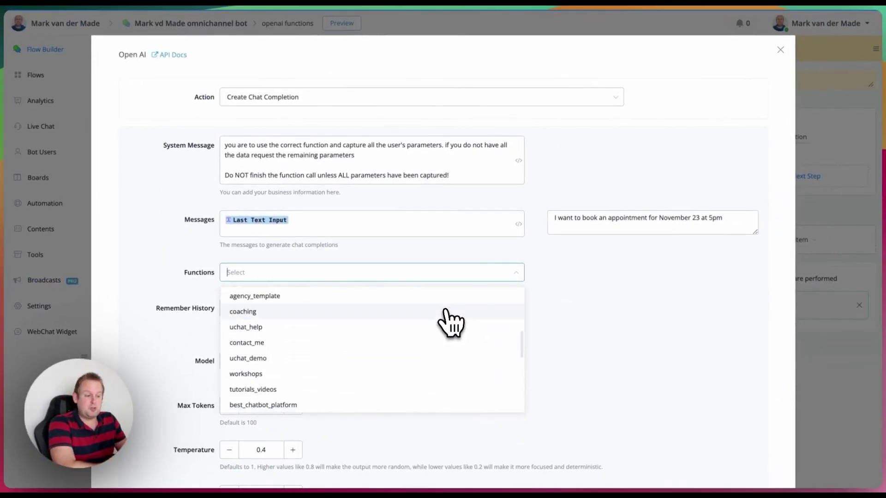
click(429, 320)
click(420, 336)
click(410, 352)
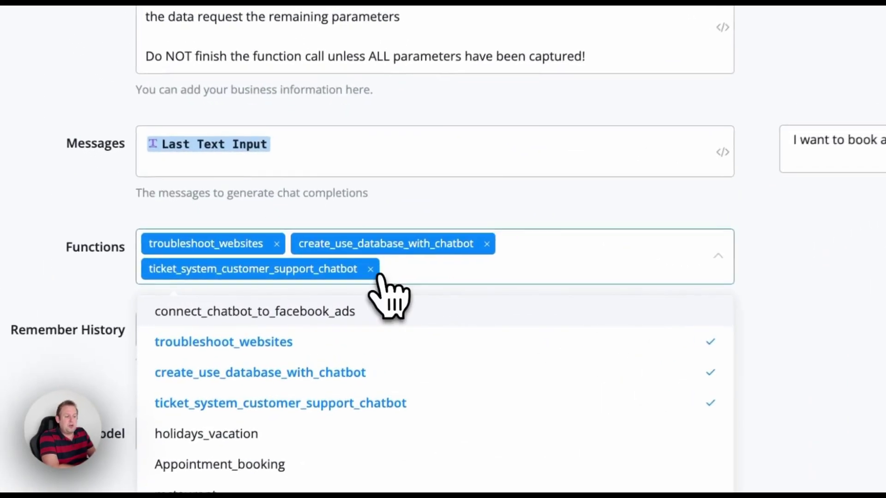
click(339, 284)
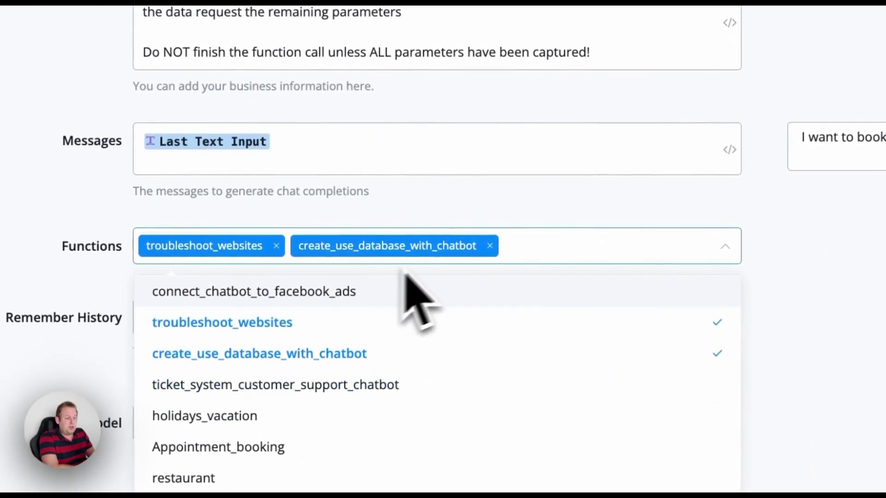
click(490, 245)
scroll(362, 336, down, 1)
click(289, 383)
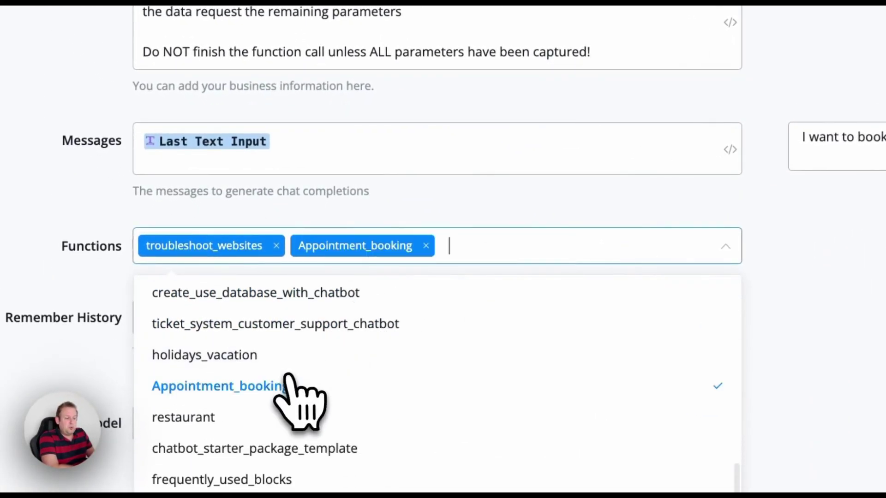
click(275, 246)
click(603, 206)
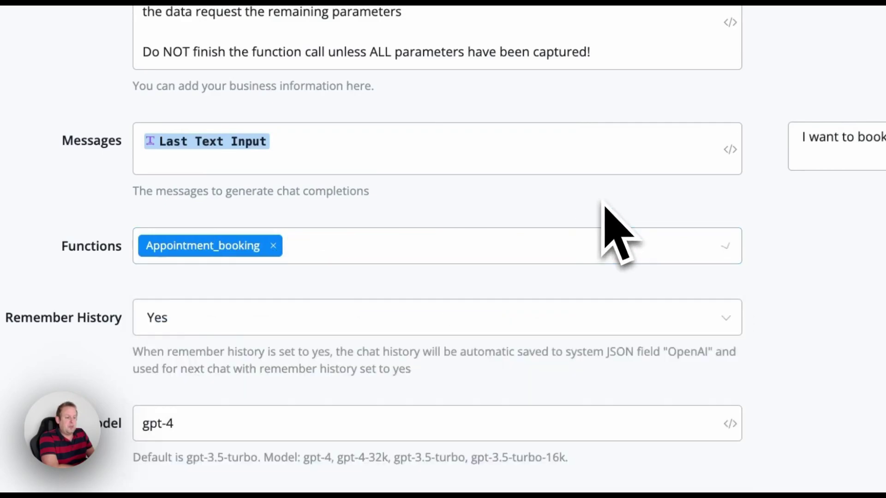
scroll(617, 146, down, 5)
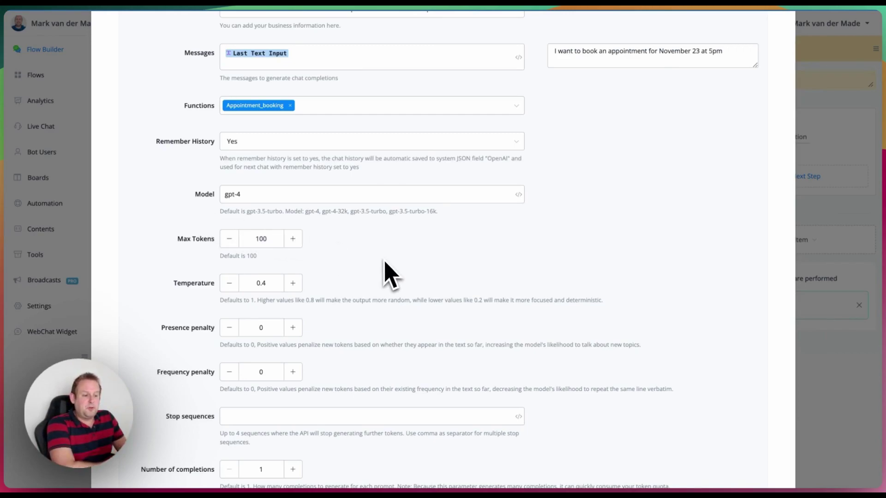
scroll(388, 275, down, 2)
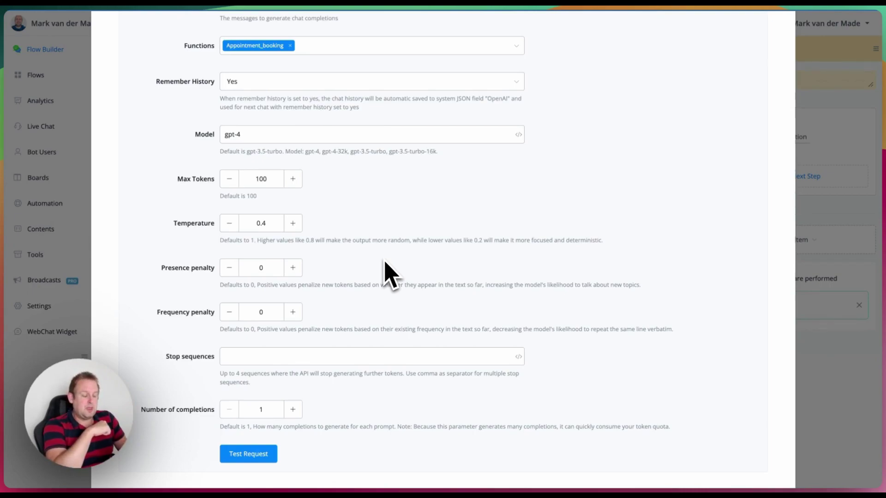
scroll(384, 262, down, 5)
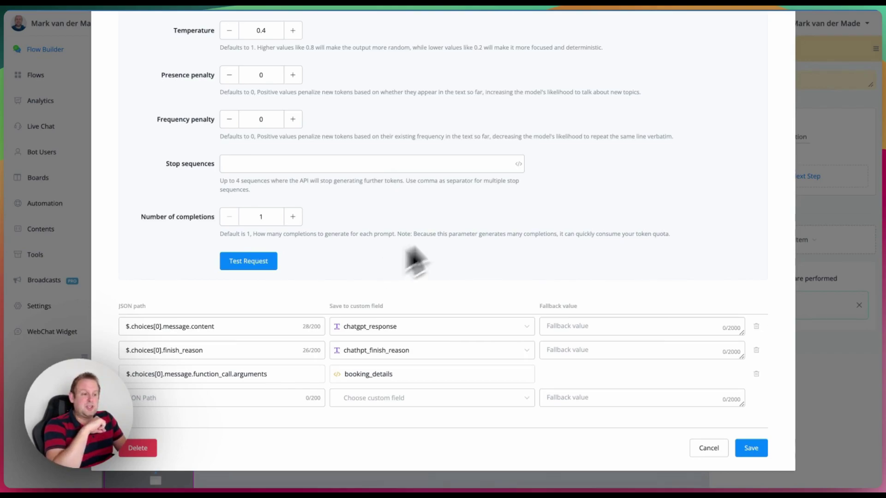
scroll(571, 184, up, 7)
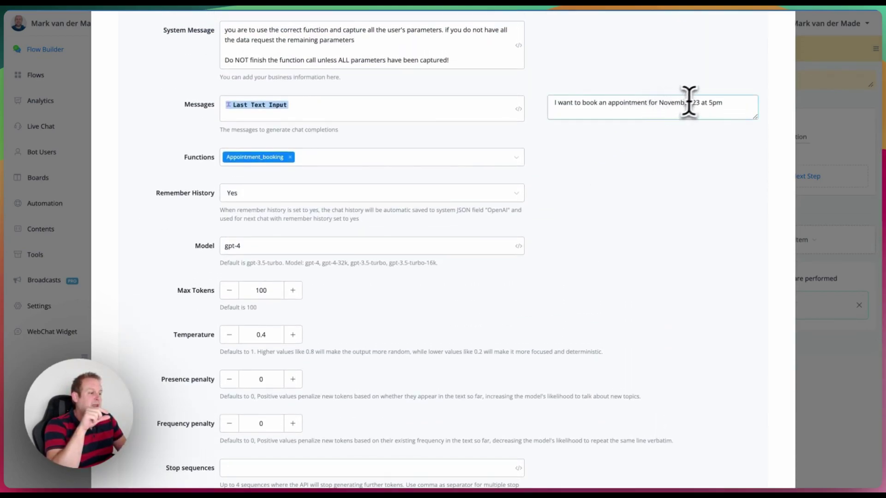
Replace the test message's date and time with 'October 10' and review the response asking for time and description.
drag(659, 102, 742, 107)
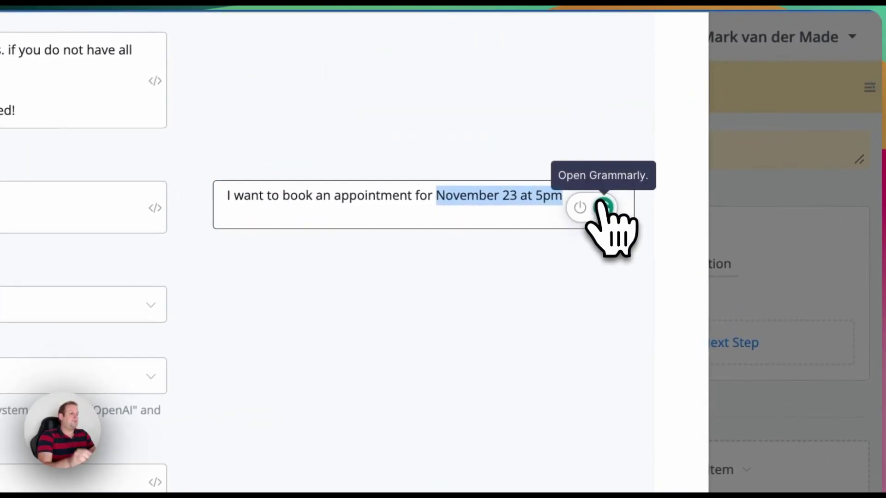
key(BackSpace)
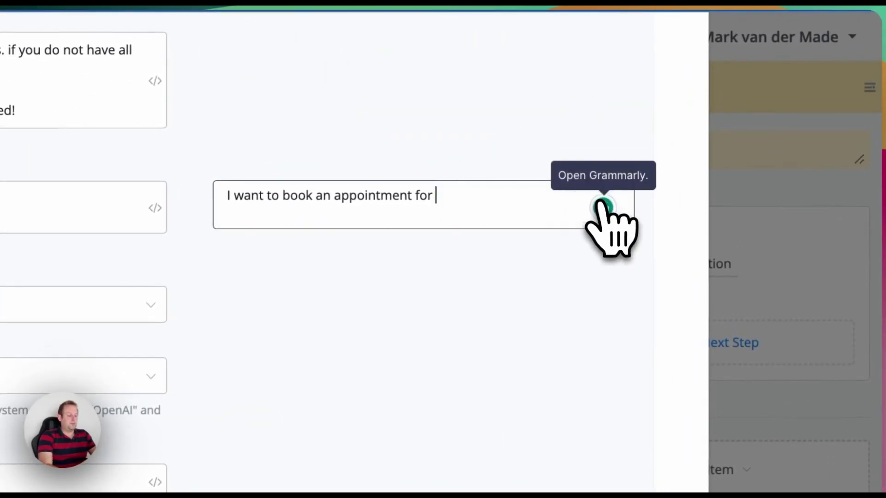
text(Ocotbe)
key(BackSpace)
key(BackSpace)
key(BackSpace)
key(BackSpace)
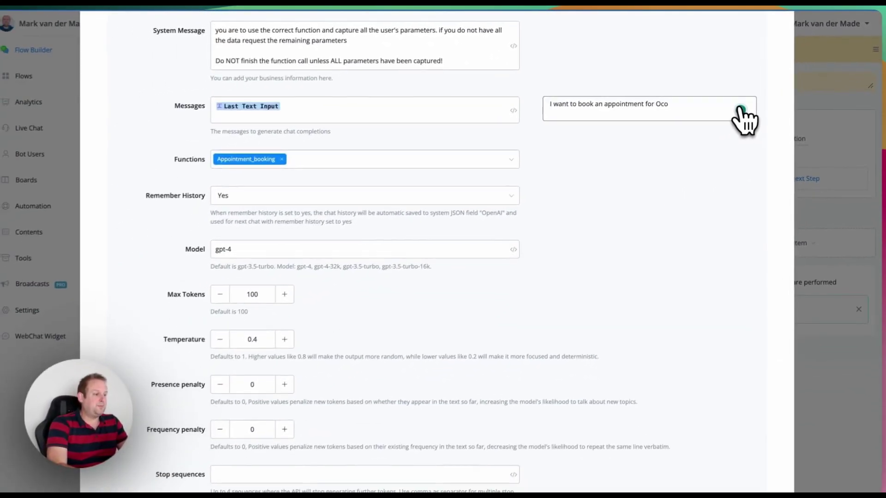
text(tober 10)
scroll(405, 251, down, 4)
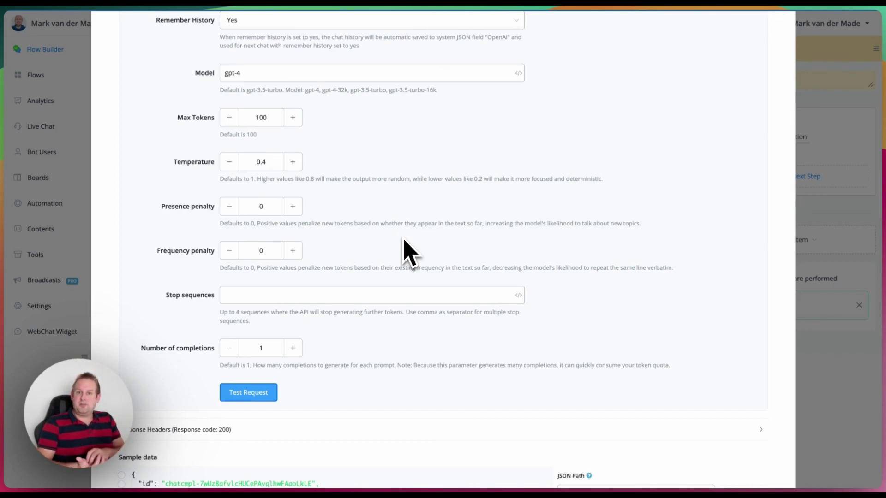
scroll(530, 184, up, 5)
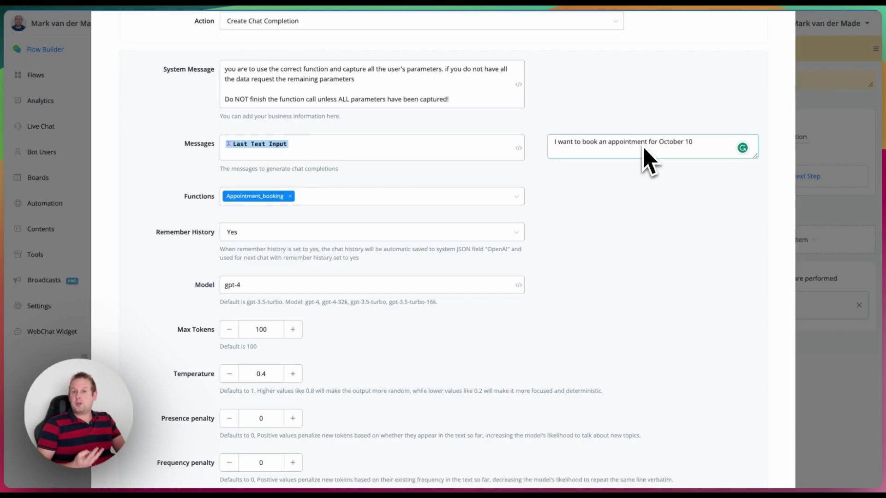
scroll(643, 158, down, 12)
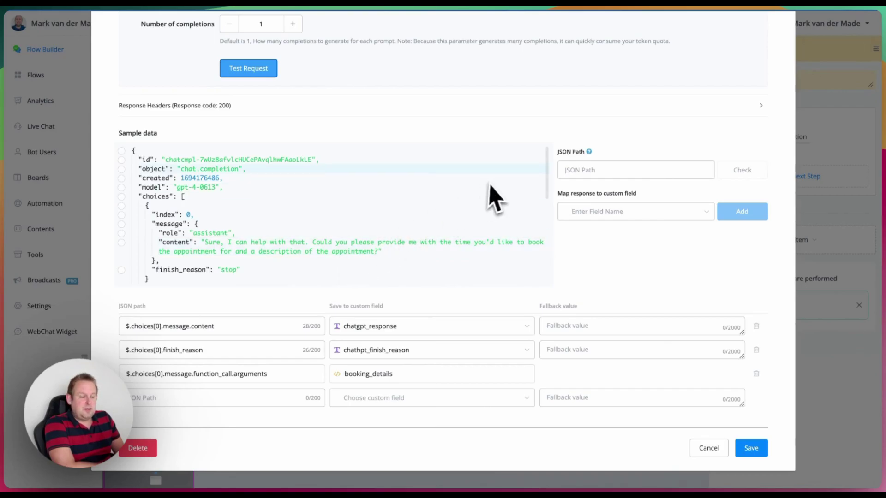
scroll(624, 143, up, 15)
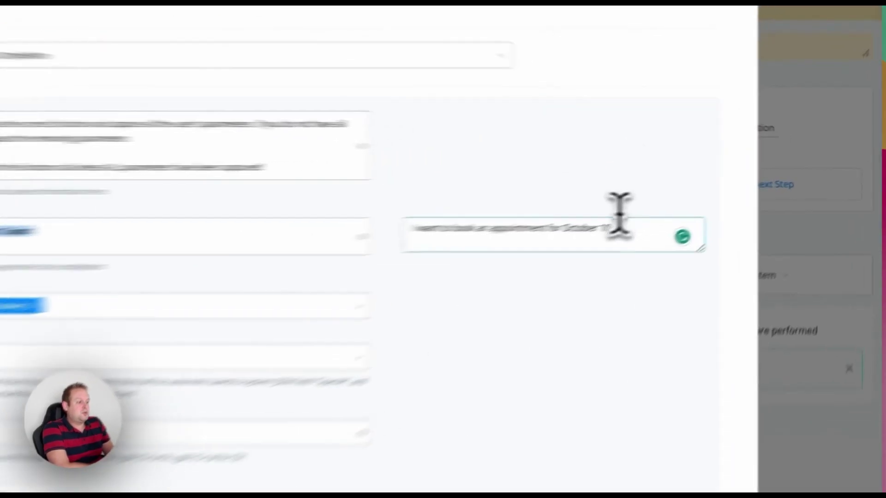
Append the new-project reason after 'October 10' in the test message and rerun the test request.
click(702, 208)
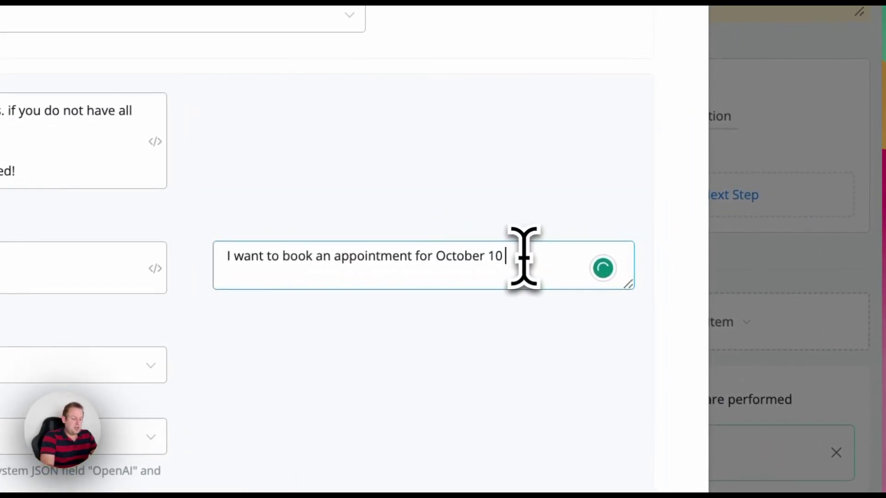
text(because I want to talk about a new project)
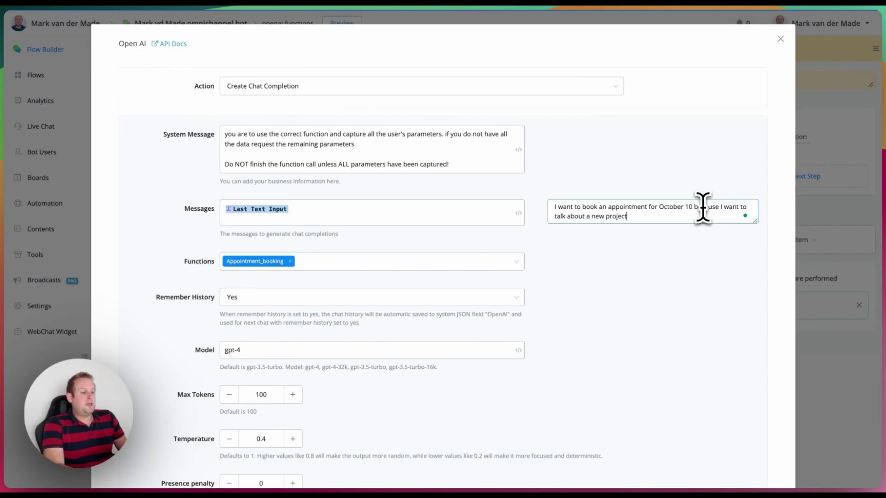
scroll(700, 205, down, 10)
click(266, 225)
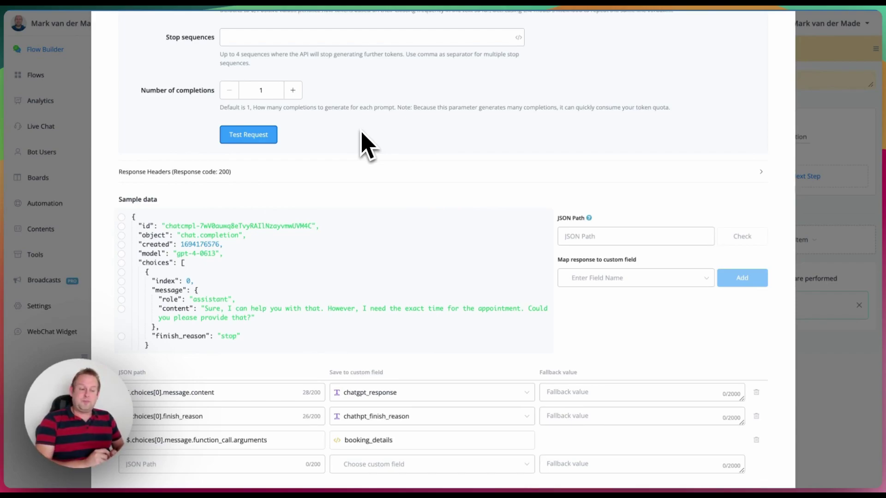
scroll(362, 138, down, 2)
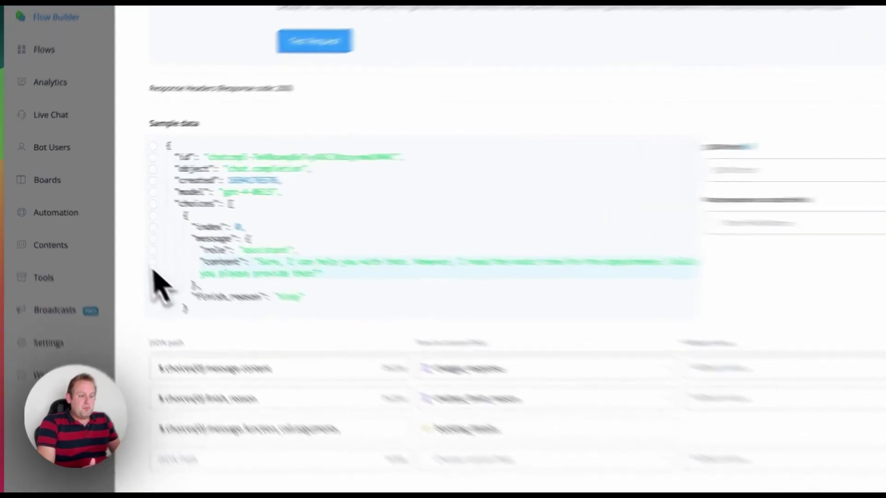
Map finish_reason from the sample response so the JSON Path reads $.choices[0].finish_reason.
click(121, 254)
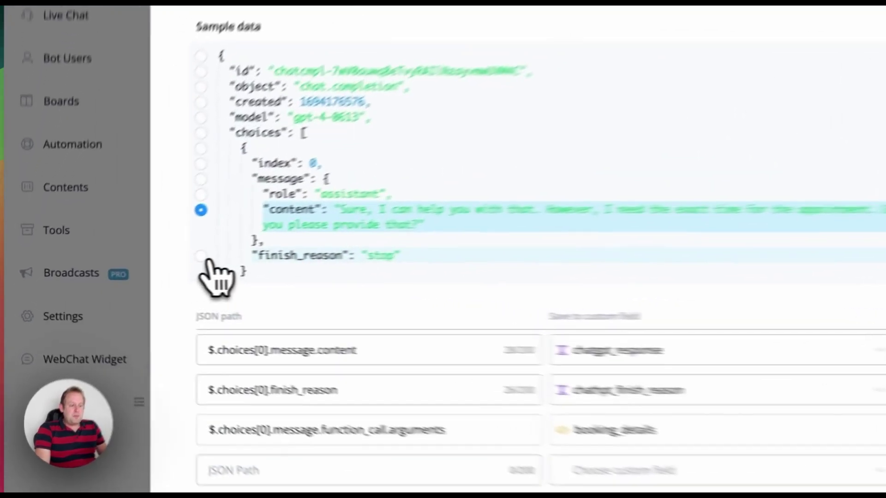
click(164, 272)
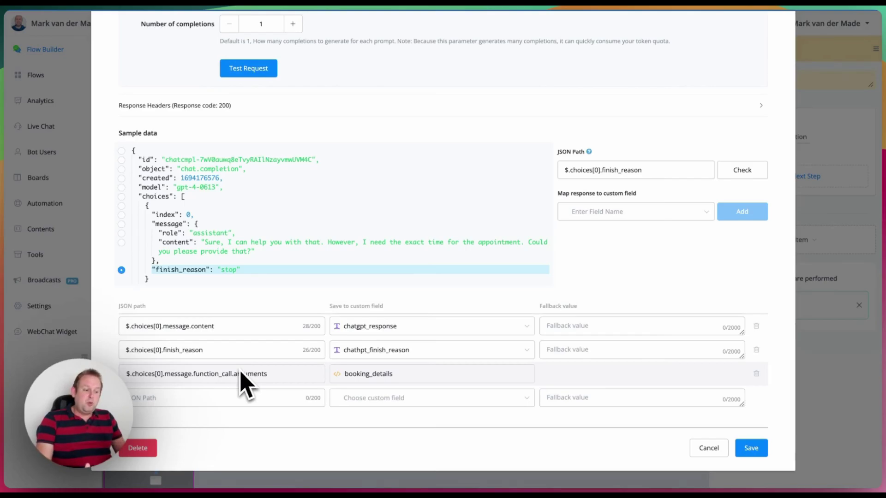
scroll(660, 178, up, 2)
Insert 'at 10am' after 'October 10' in the test message.
scroll(660, 178, up, 8)
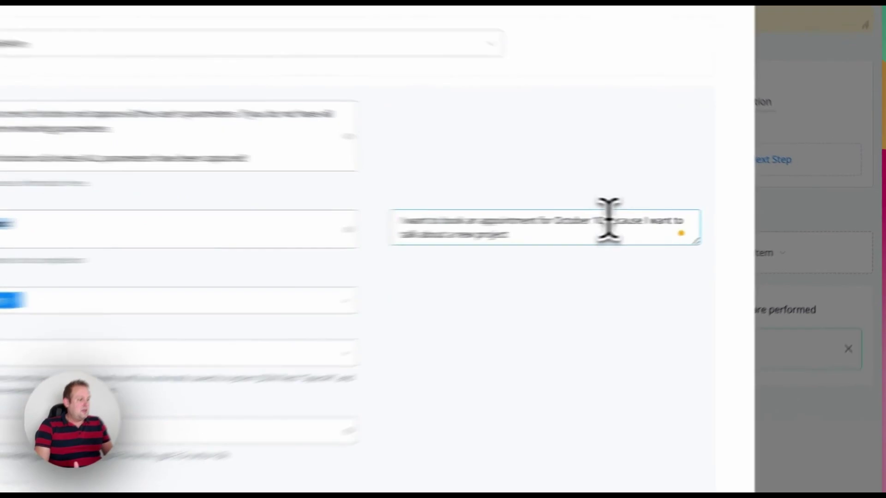
click(607, 221)
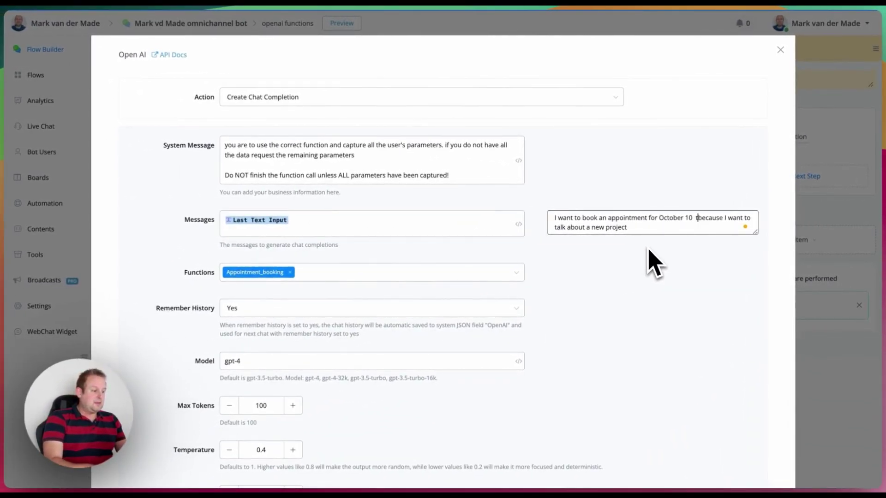
text(at 10am)
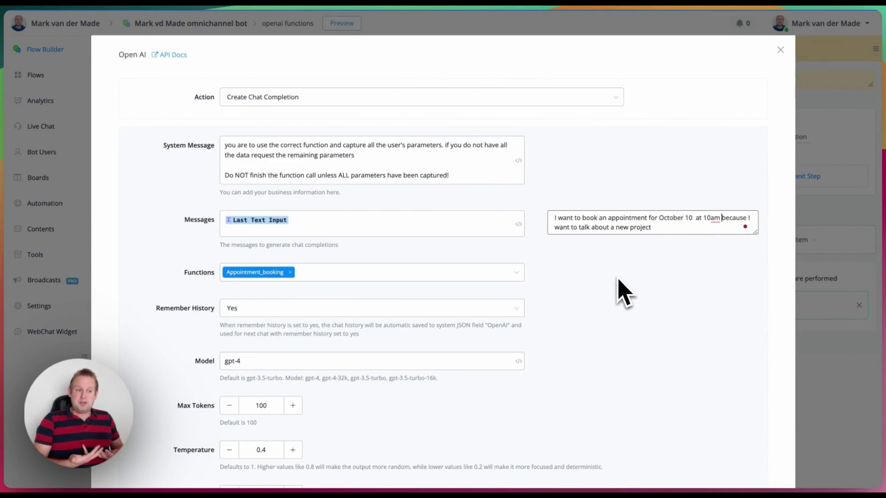
scroll(621, 292, down, 10)
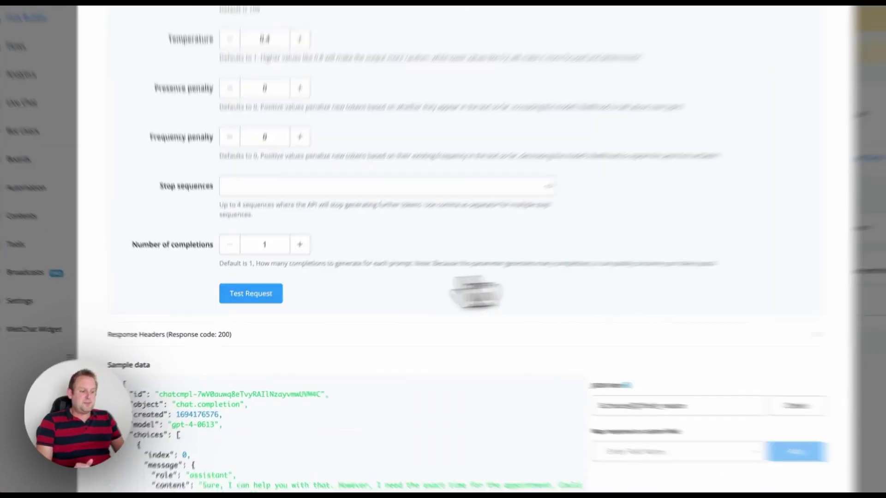
Rerun the test, map the function_call arguments from the response, and save the OpenAI action.
click(250, 293)
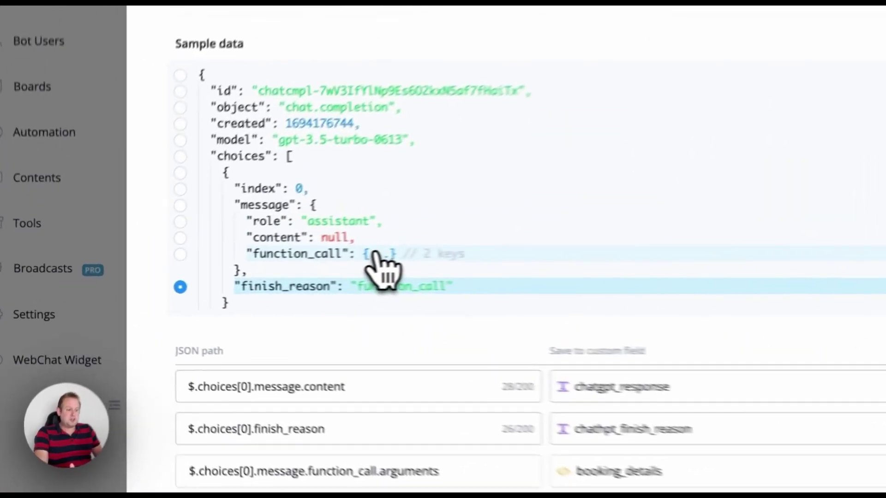
click(374, 254)
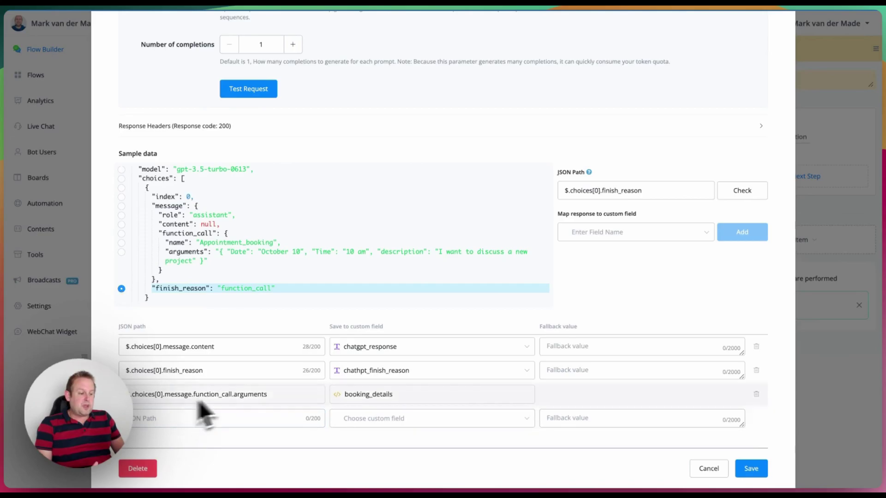
click(121, 234)
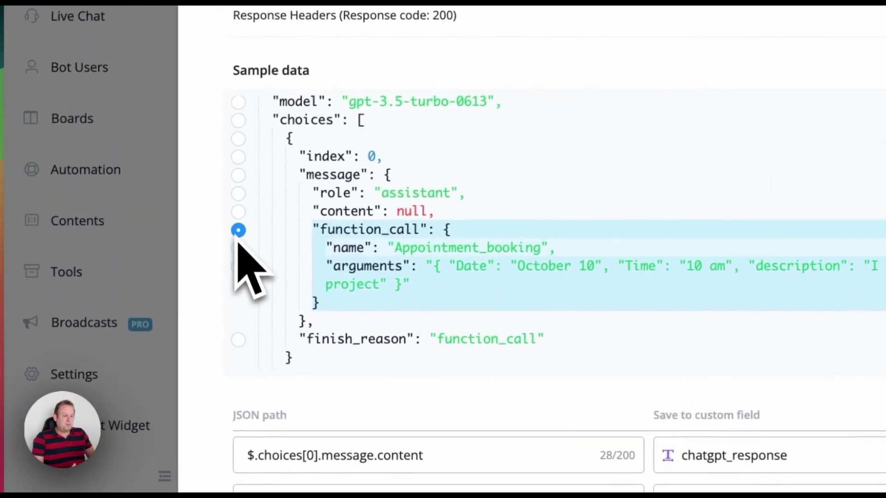
click(239, 267)
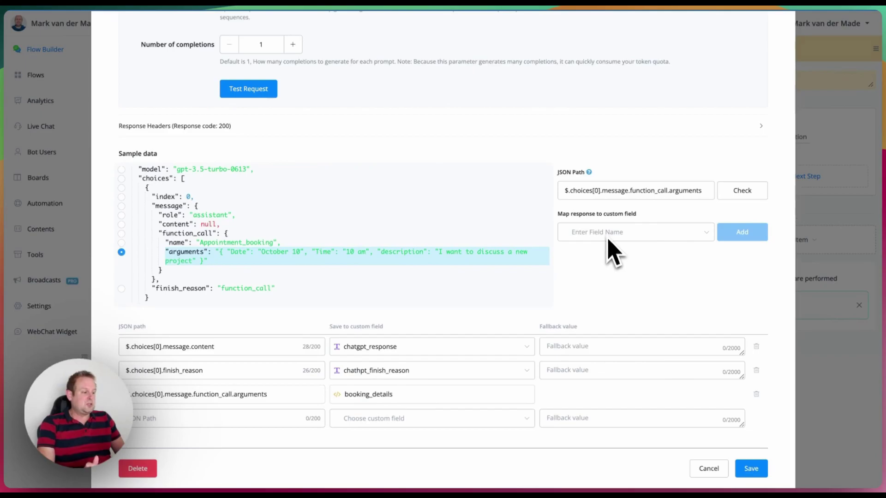
click(751, 468)
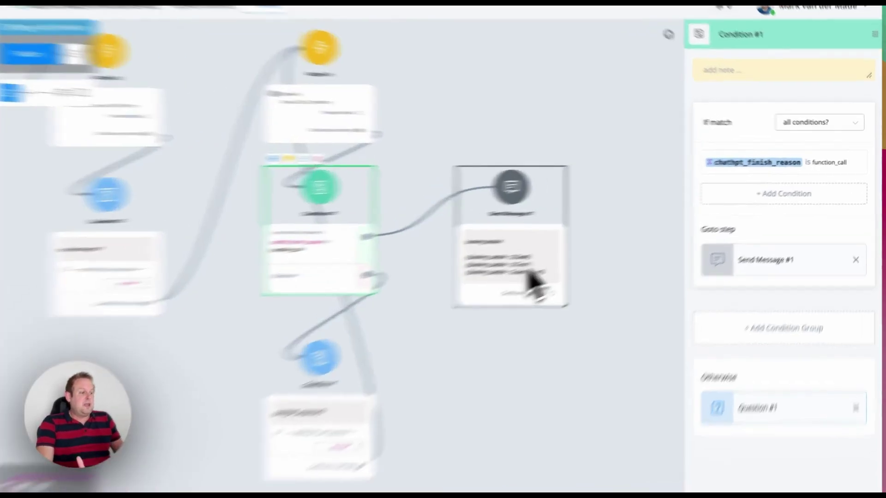
Open the booking_details variable's JSON path in Send Message #1 and select the arguments root.
click(574, 267)
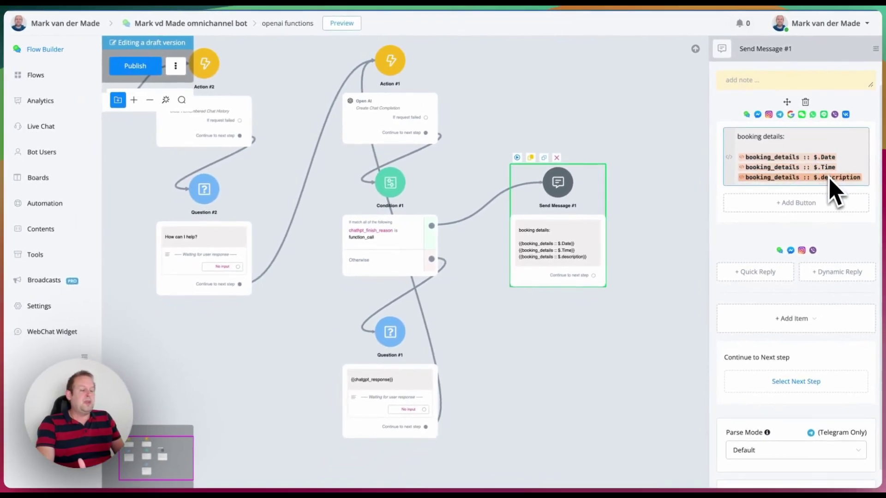
click(805, 167)
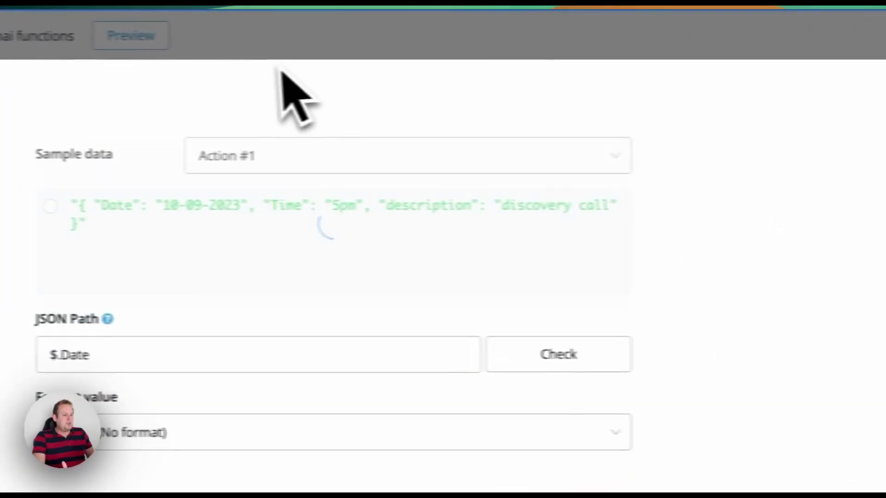
click(415, 207)
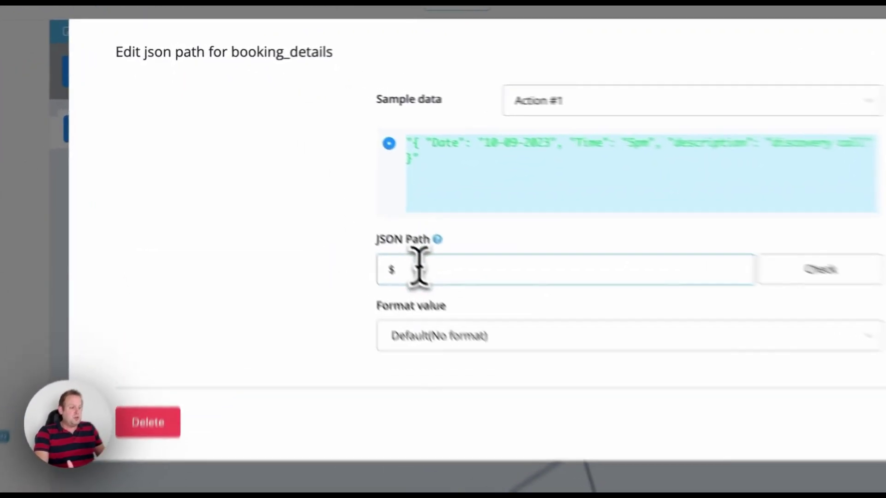
Set the booking_details JSON path to $.description and save it.
click(320, 183)
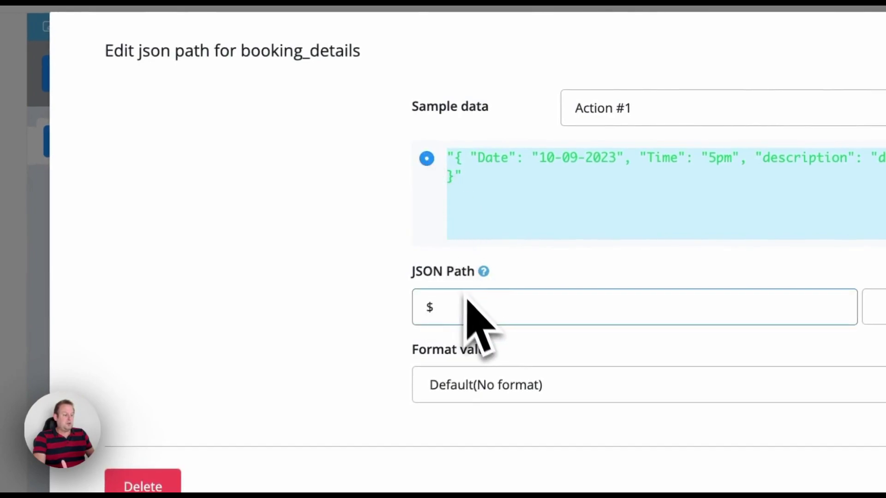
text(.Date)
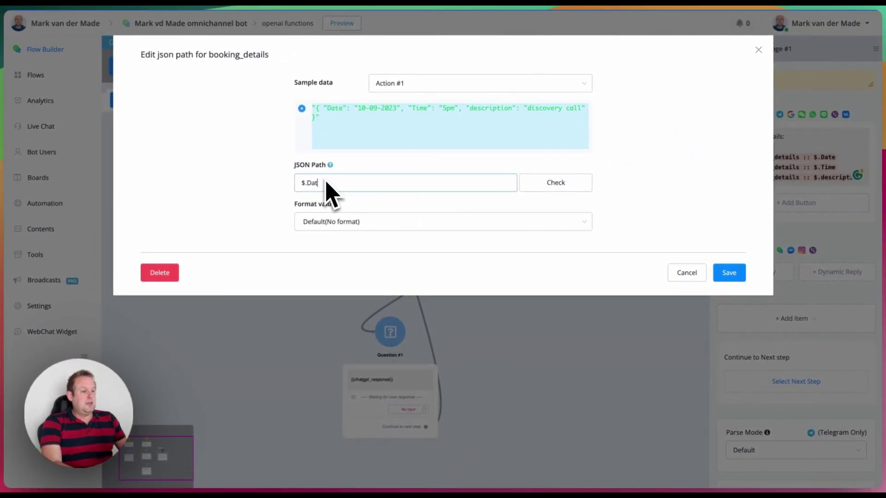
key(BackSpace)
key(BackSpace)
key(BackSpace)
text(Time)
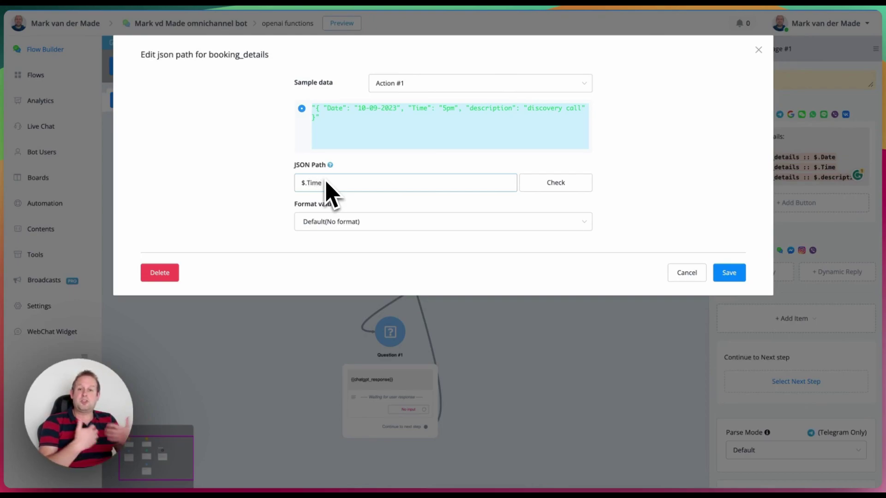
key(BackSpace)
key(BackSpace)
key(BackSpace)
key(BackSpace)
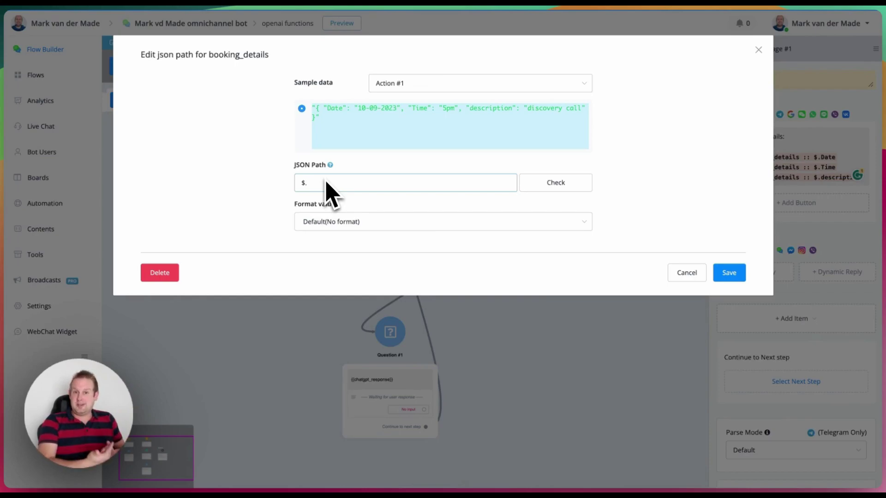
text(description)
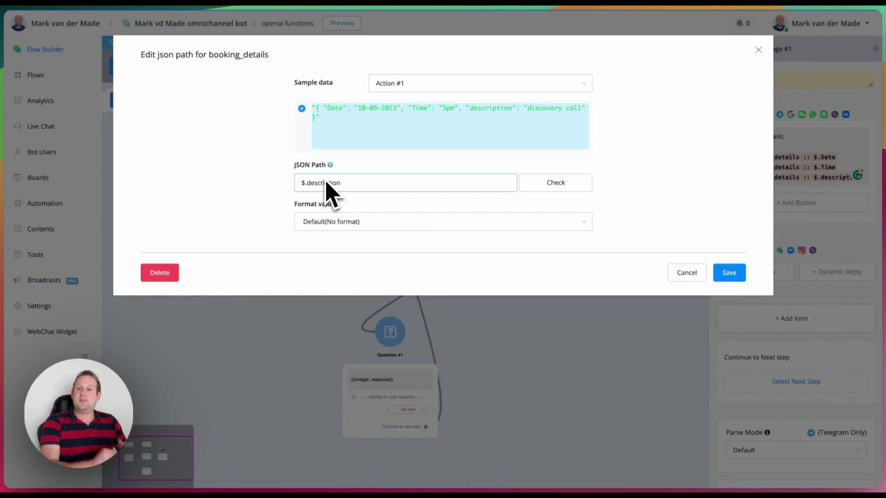
click(729, 273)
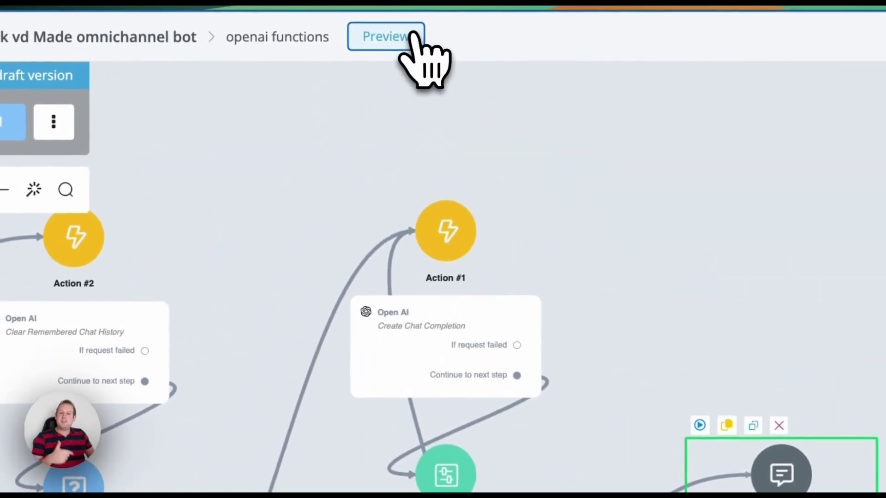
In the popup preview chat, request an appointment at 5pm on December 6.
click(412, 37)
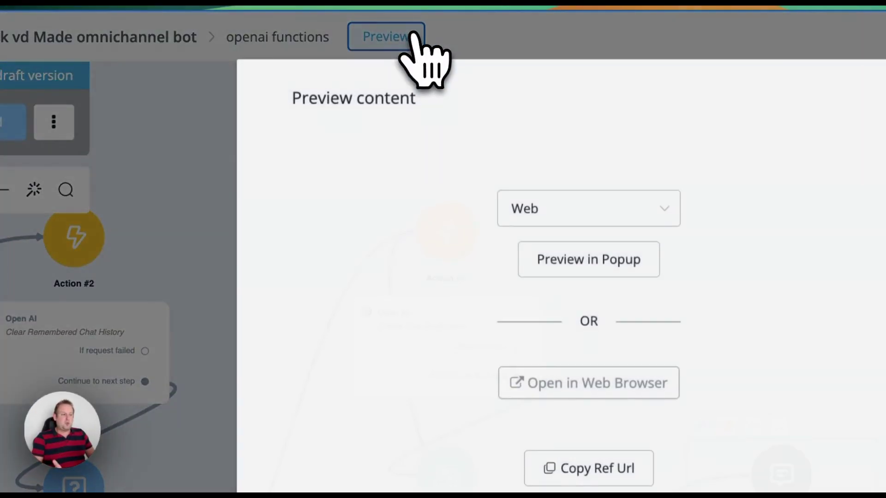
click(587, 257)
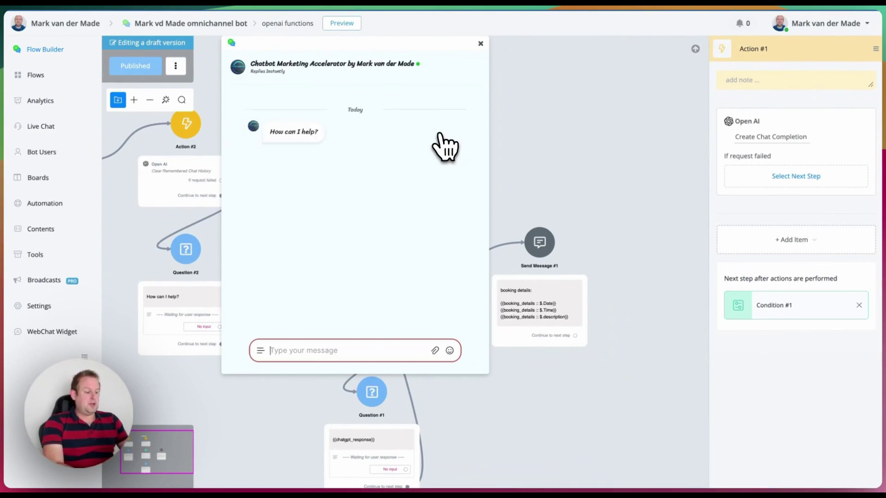
text(I want )
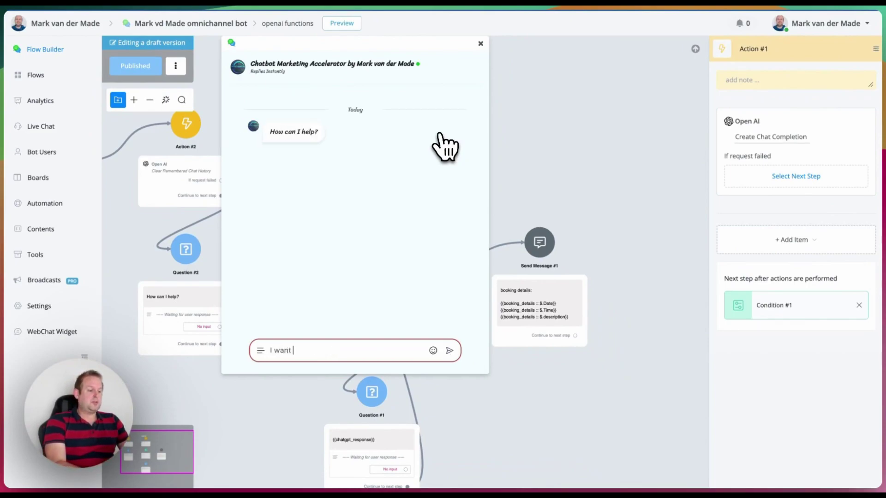
text(to book an appointment at)
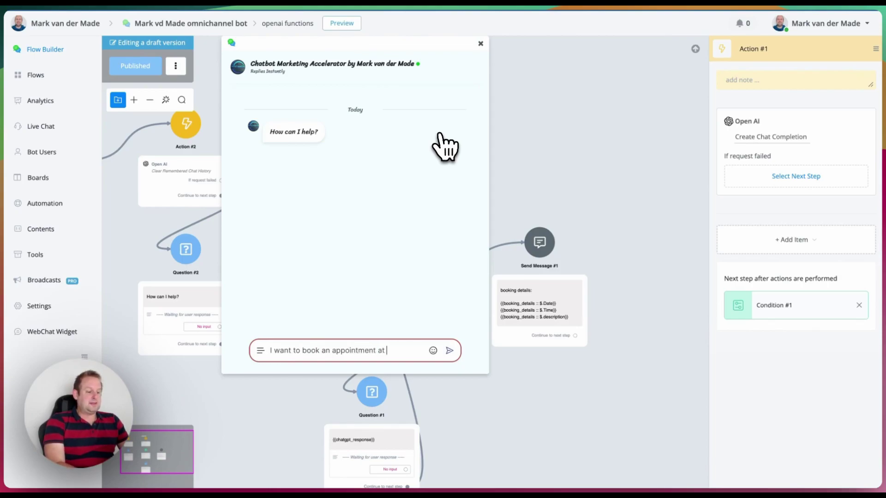
text( 5pm on)
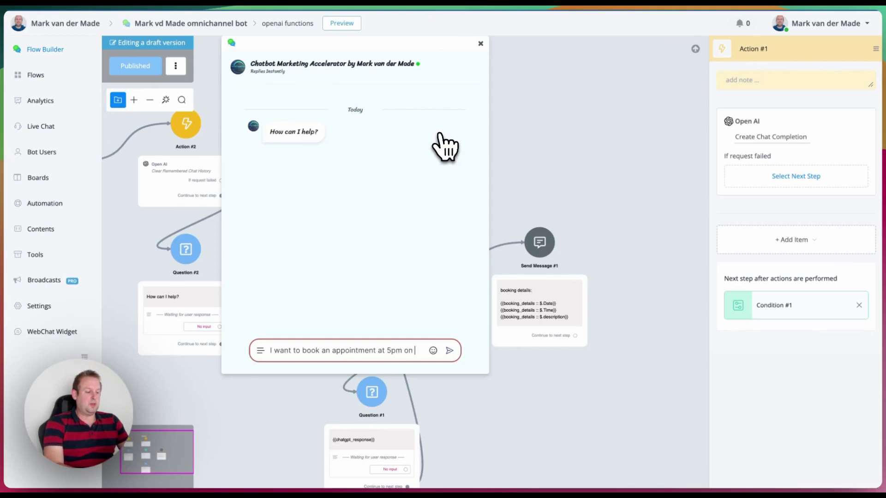
text( December)
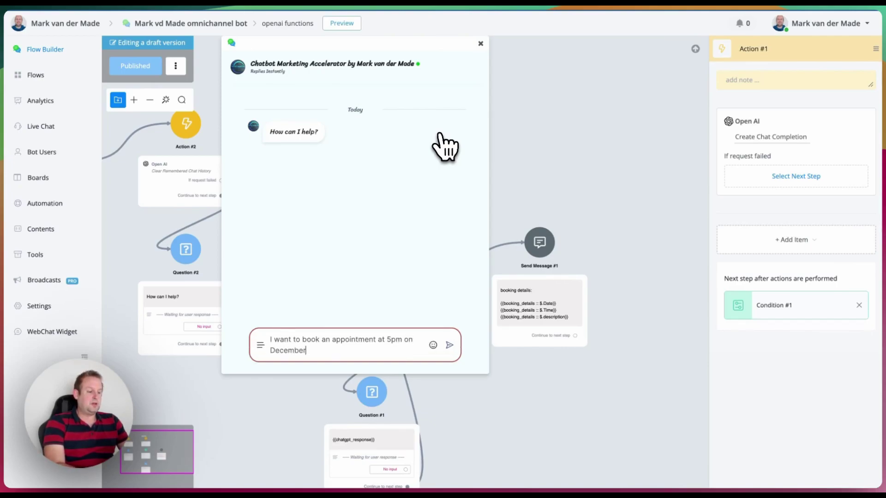
text( 6)
key(Return)
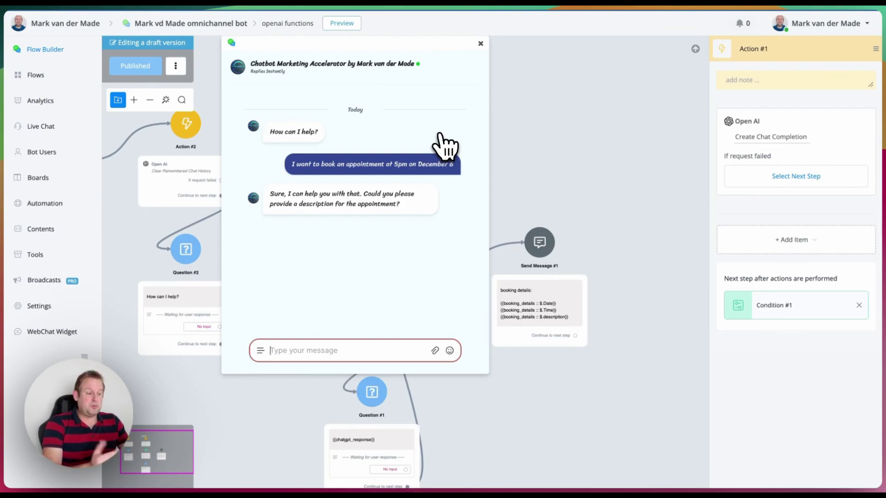
Reply with the description 'I want to discuss a new project on chatbot development'.
text(I want )
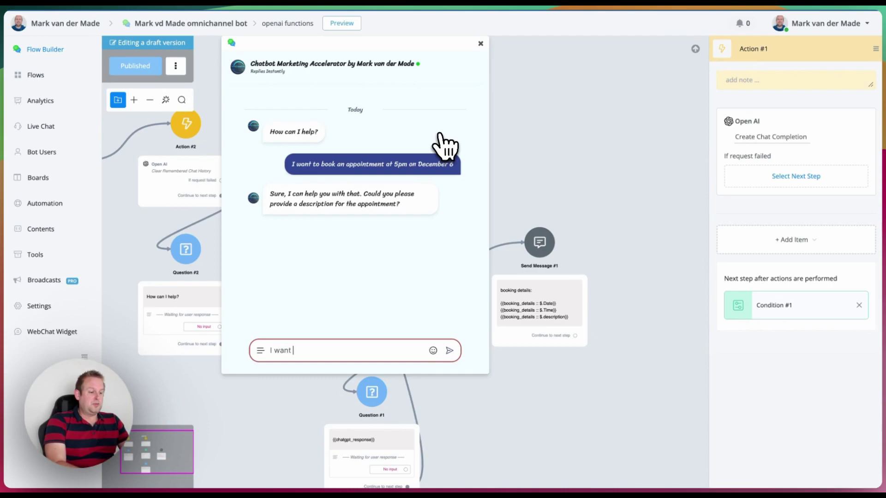
text(to discuss a ne)
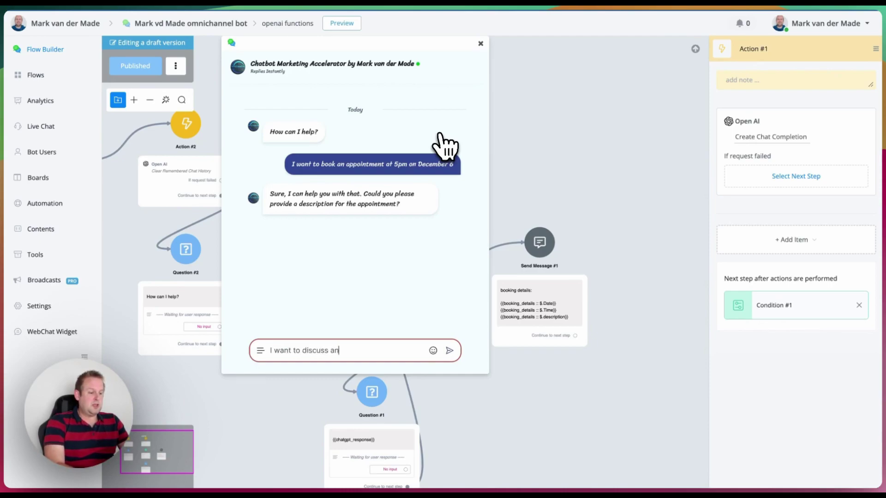
text(w project on chatbot deve)
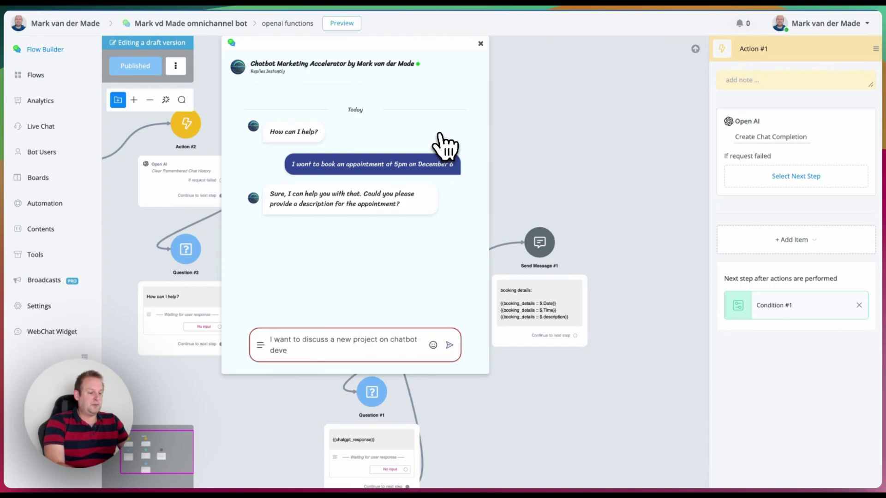
text(lopment)
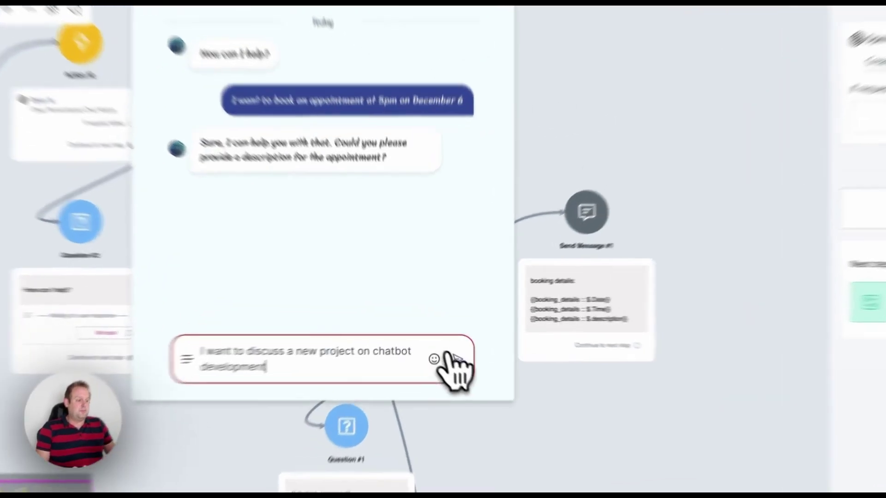
click(450, 357)
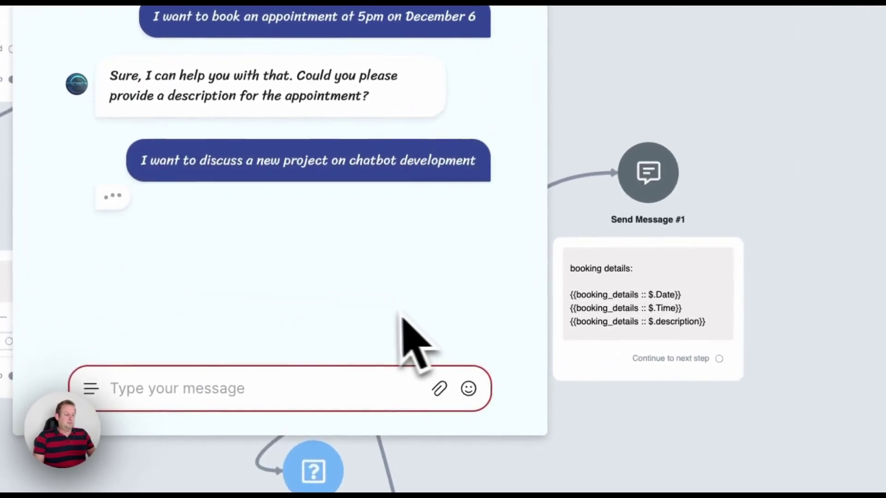